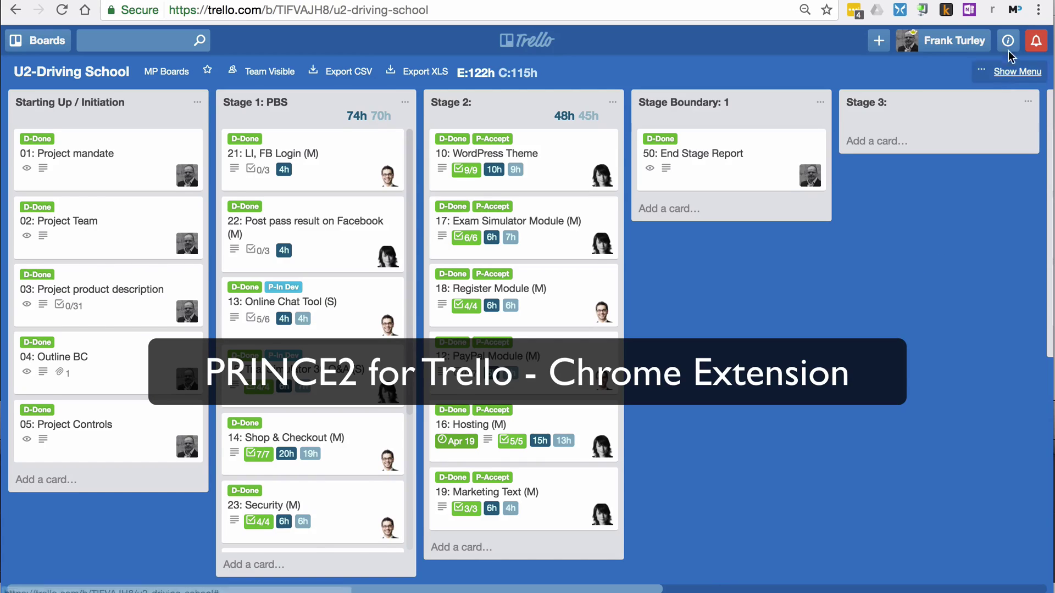
# Step: Open the PRINCE2 for Trello configuration panel, set to hours only at 8 hours per day
pyautogui.click(1016, 11)
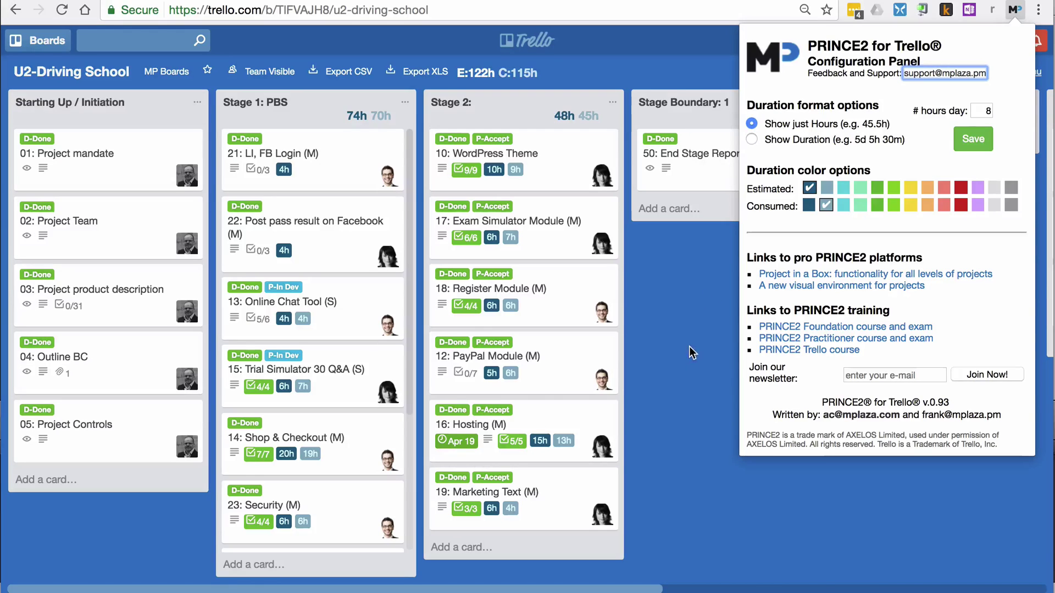
# Step: Dismiss the PRINCE2 panel, then scroll the board right to Closing a Project and back
pyautogui.click(685, 329)
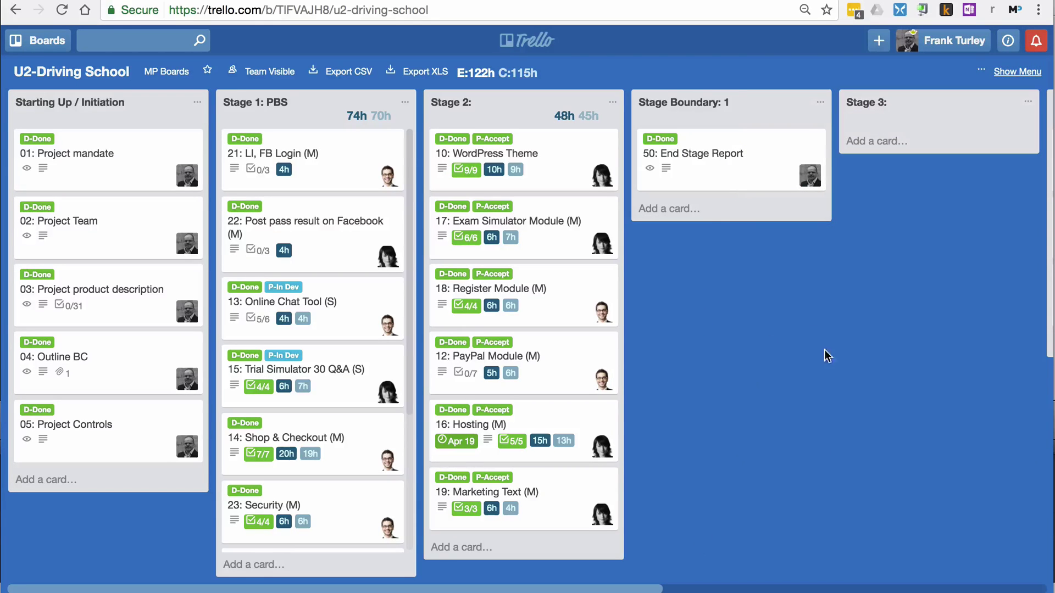
pyautogui.moveTo(650, 590)
pyautogui.mouseDown()
pyautogui.moveTo(690, 590)
pyautogui.moveTo(640, 589)
pyautogui.mouseUp()
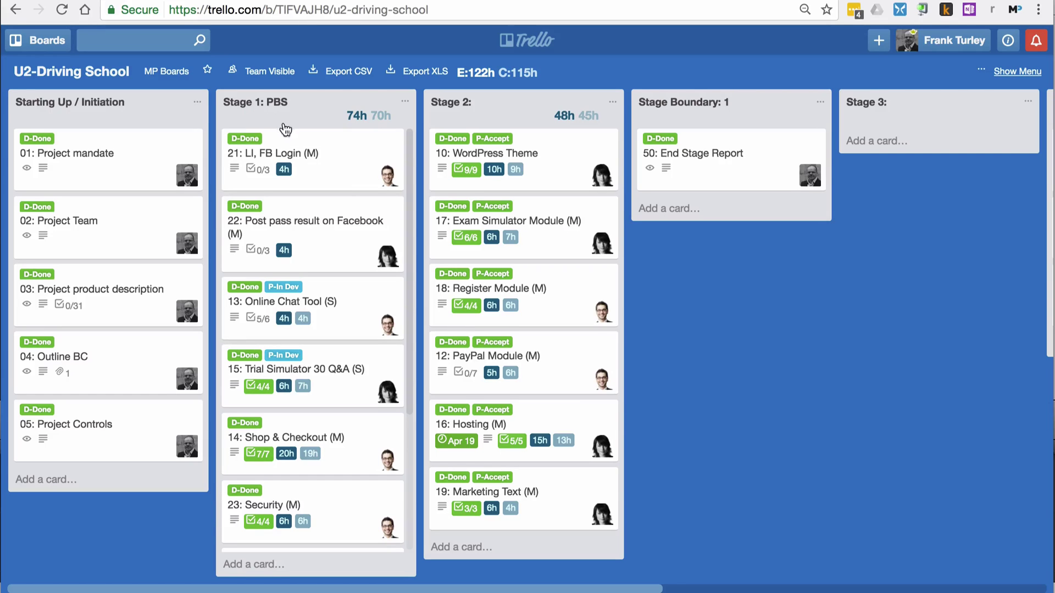
pyautogui.moveTo(410, 226); pyautogui.dragTo(411, 367)
pyautogui.scroll(4, 411, 367)
pyautogui.moveTo(648, 589); pyautogui.dragTo(790, 589)
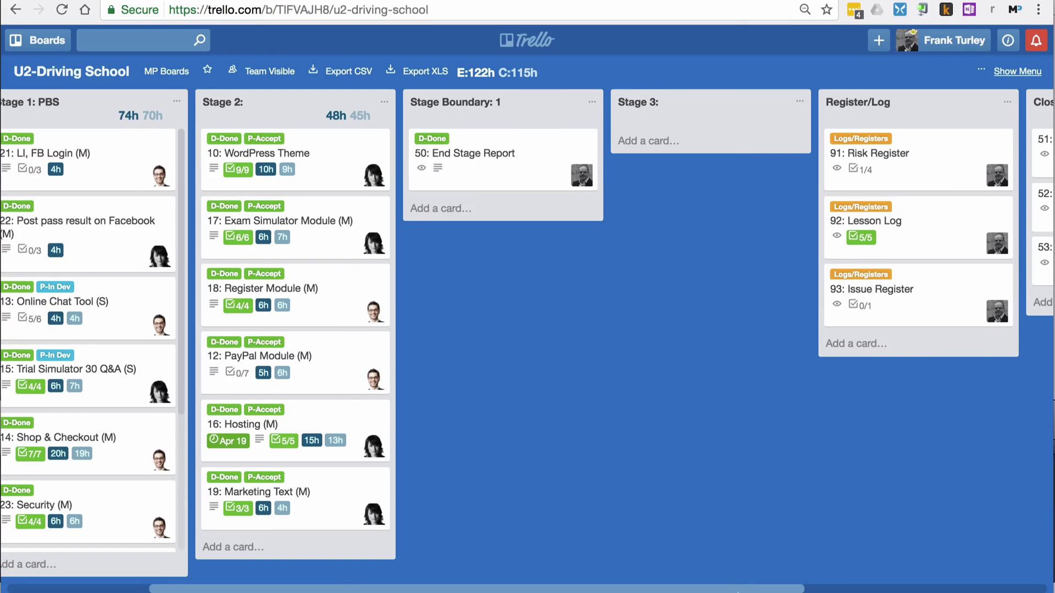
pyautogui.moveTo(745, 589); pyautogui.dragTo(877, 588)
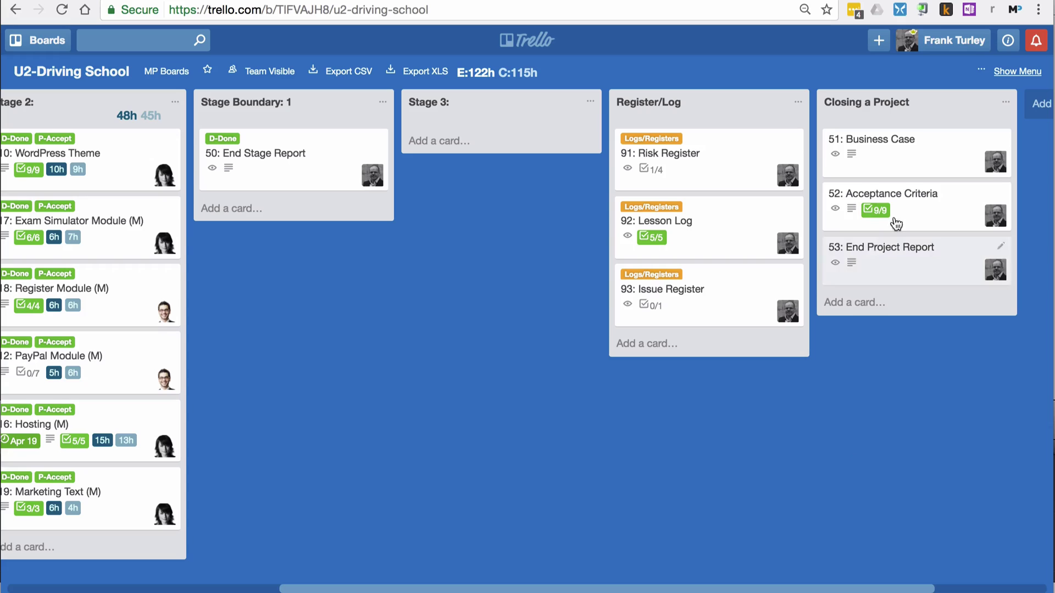
pyautogui.moveTo(877, 589); pyautogui.dragTo(569, 591)
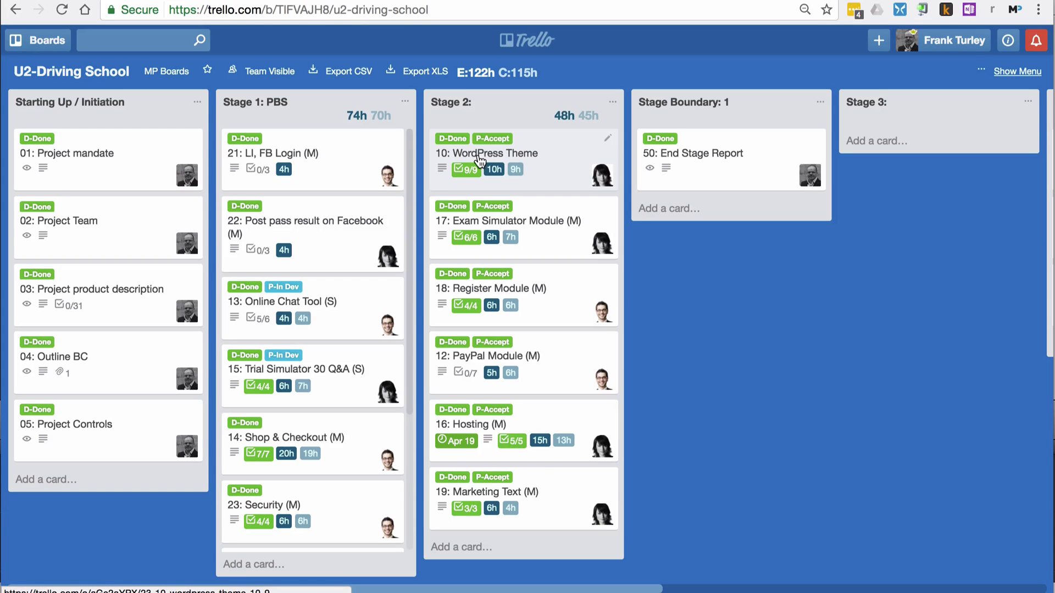
pyautogui.click(497, 160)
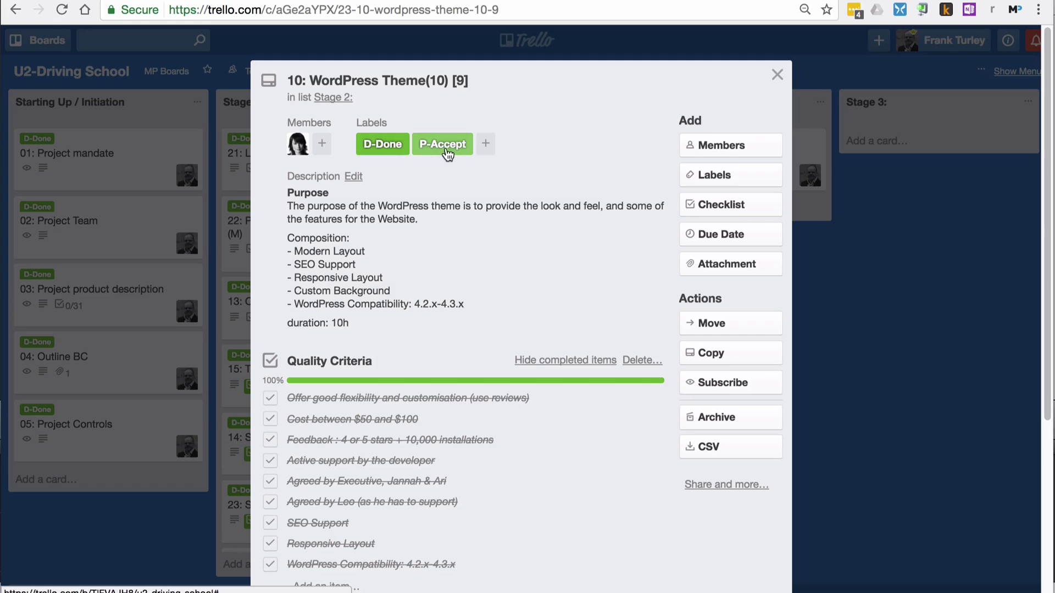
pyautogui.click(744, 181)
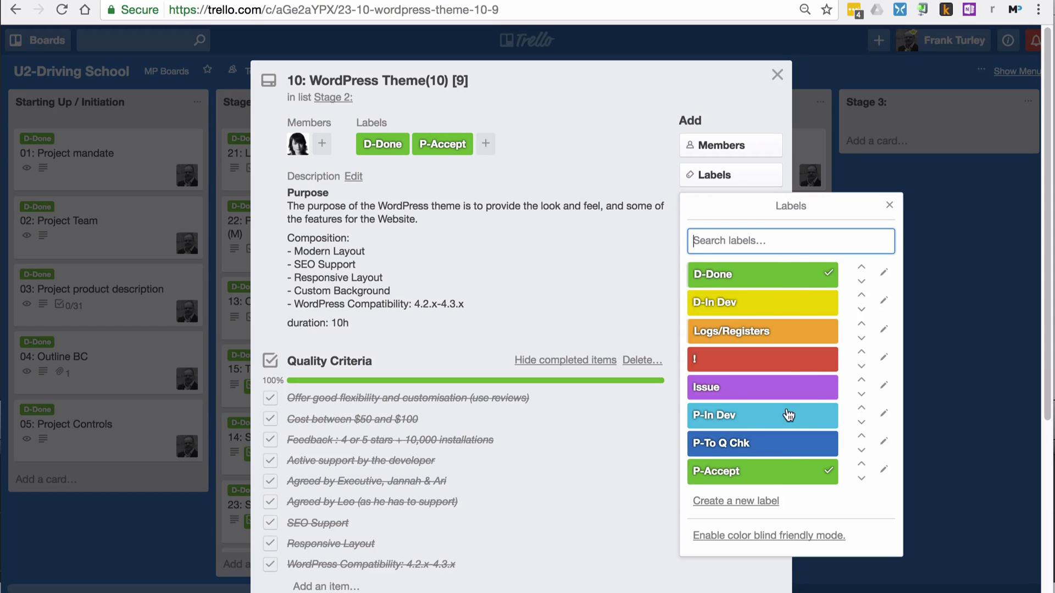
pyautogui.click(891, 206)
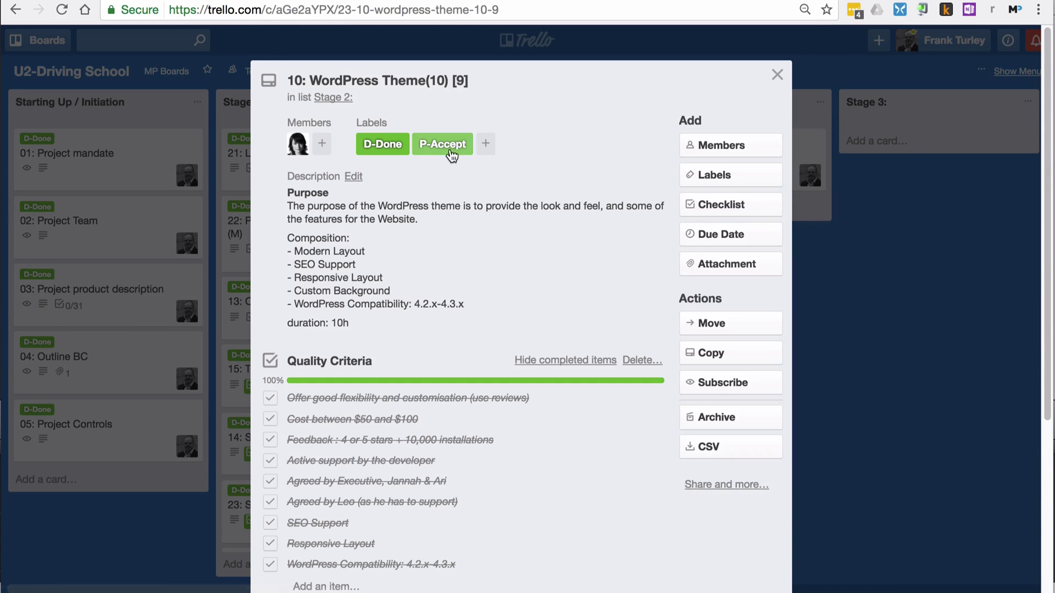
pyautogui.click(777, 75)
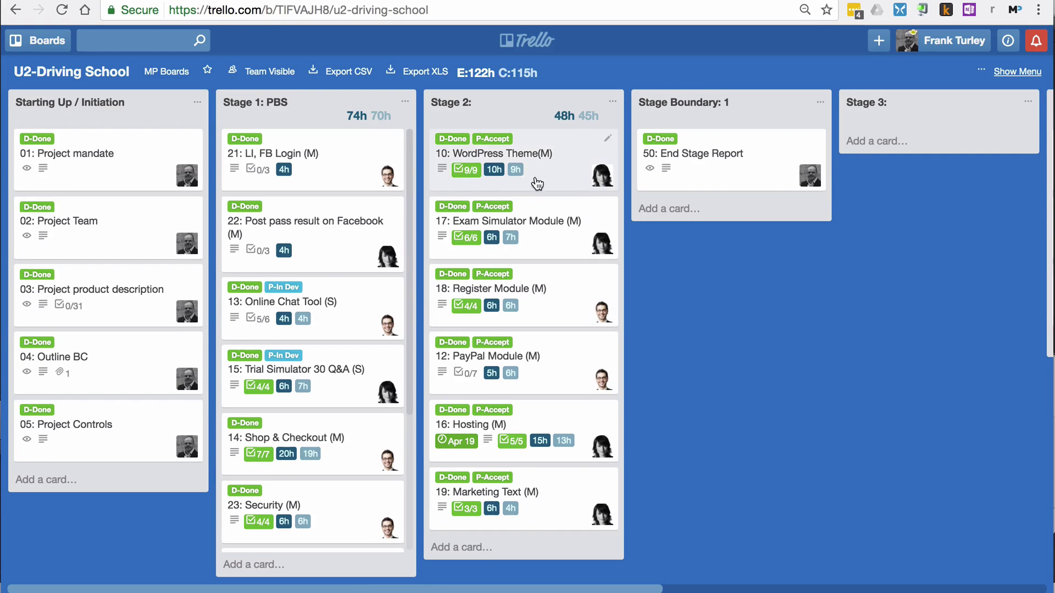
# Step: Change the WordPress Theme card's consumed hours from 9h to 10h and apply it
pyautogui.click(528, 156)
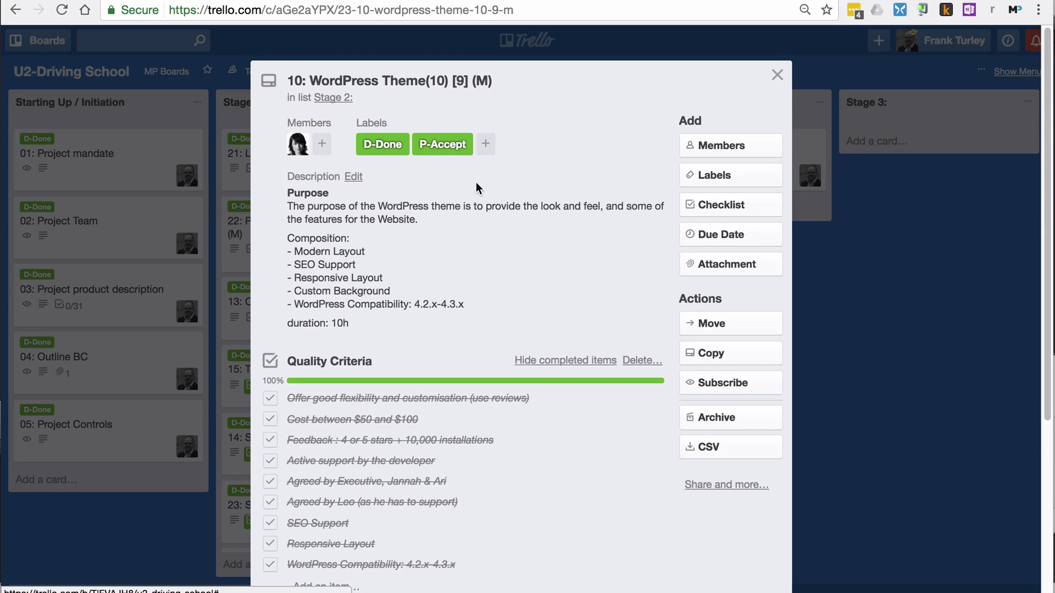
pyautogui.click(510, 77)
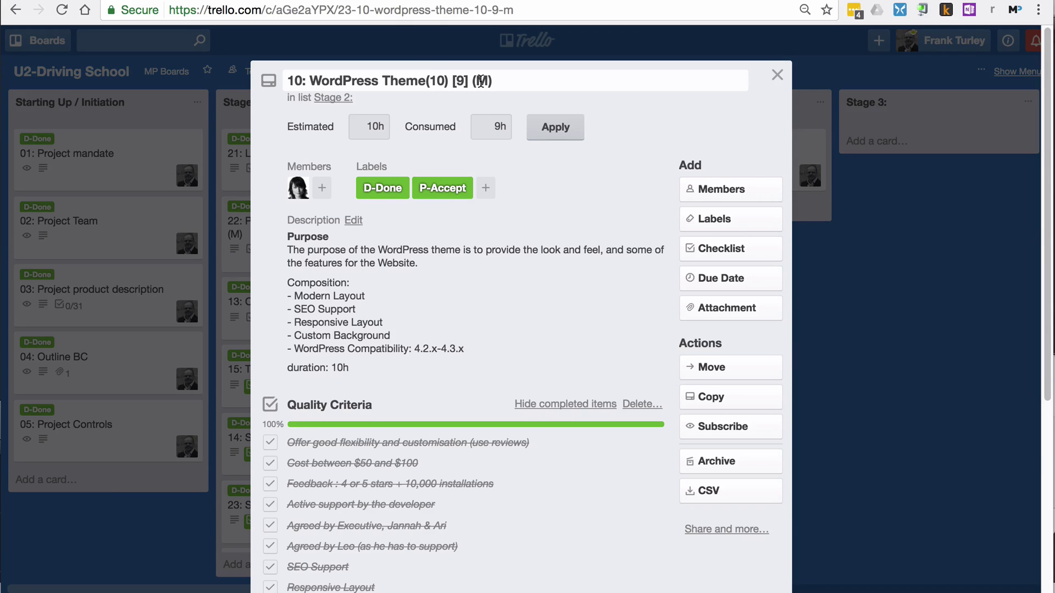
pyautogui.doubleClick(498, 124)
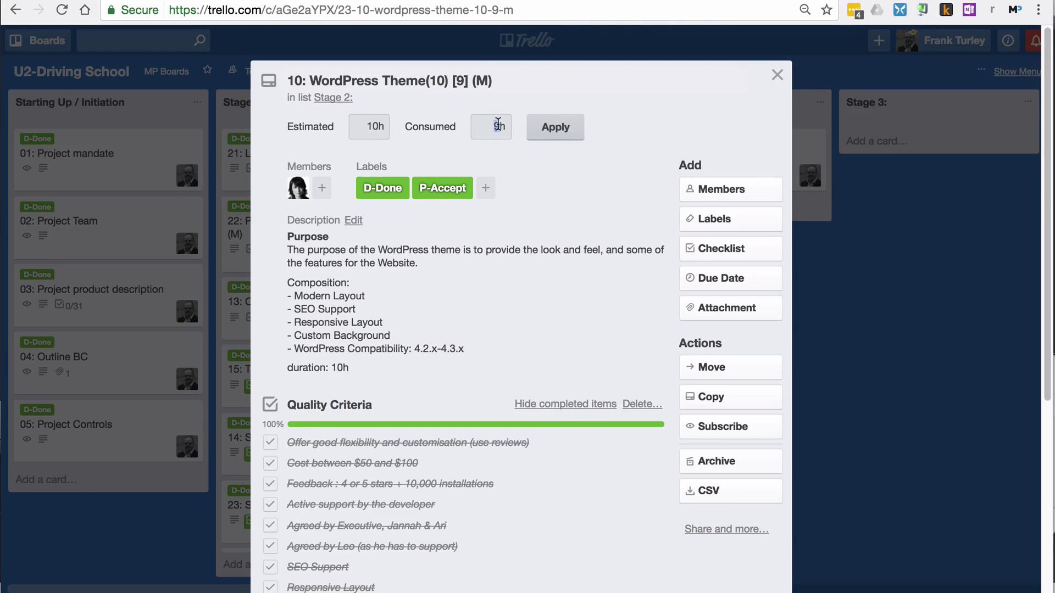
pyautogui.write('10')
pyautogui.click(573, 127)
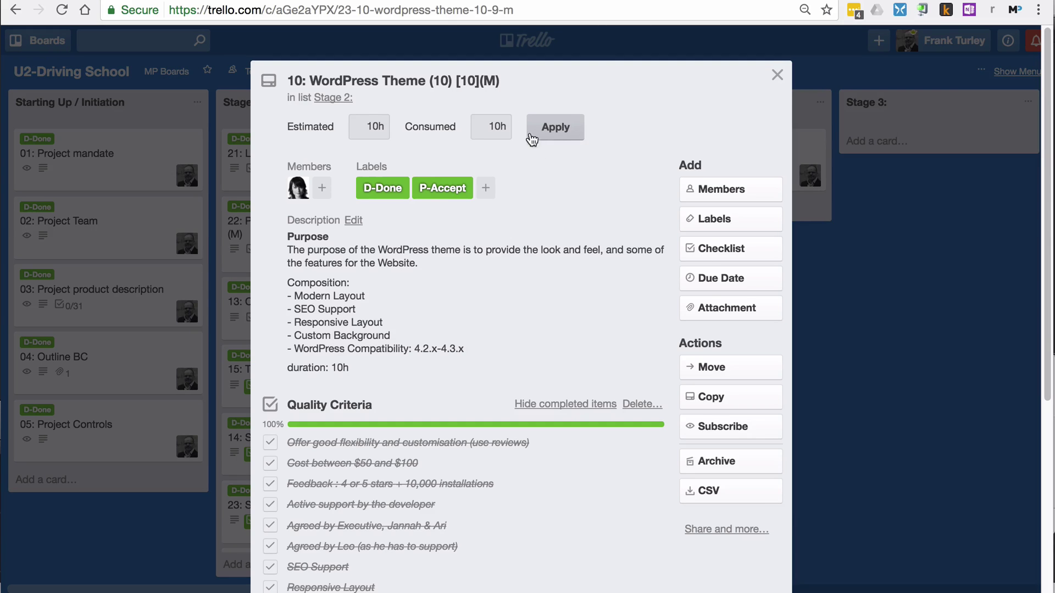
pyautogui.click(775, 77)
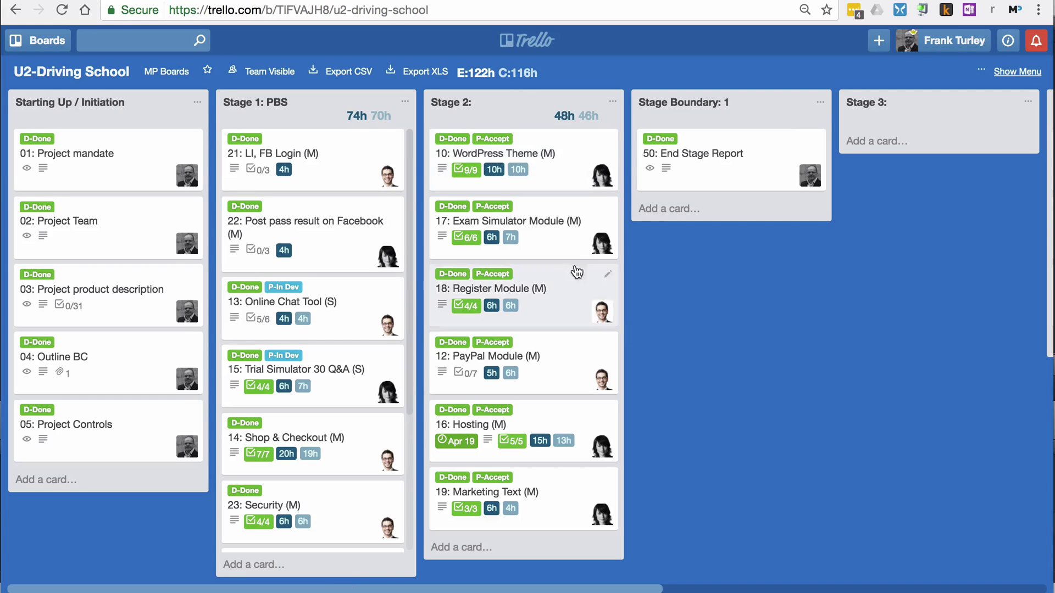
pyautogui.click(534, 158)
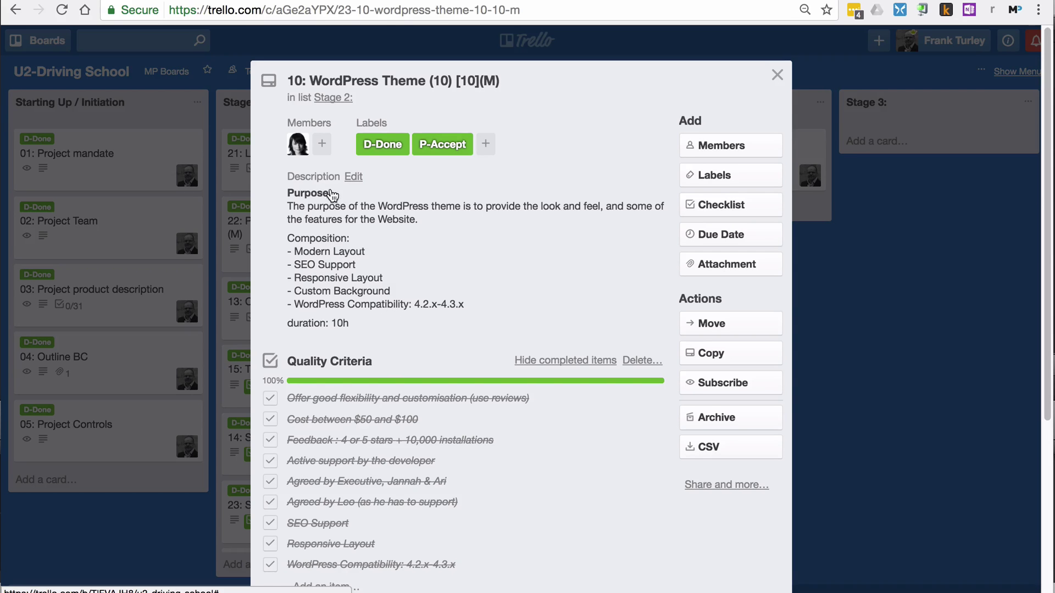
pyautogui.scroll(-3, 320, 287)
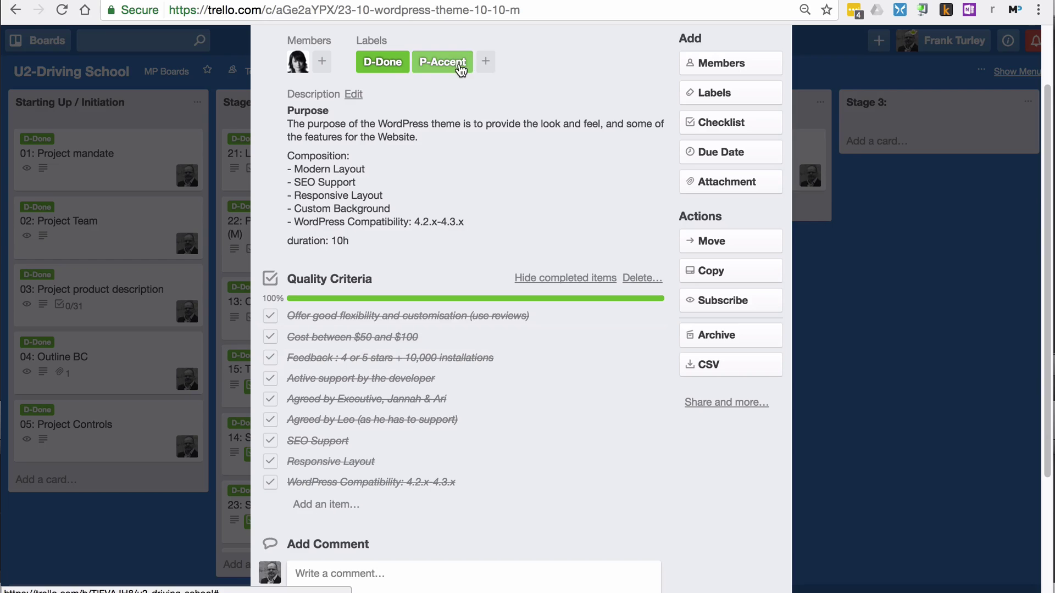
pyautogui.scroll(1, 481, 230)
pyautogui.scroll(1, 481, 230)
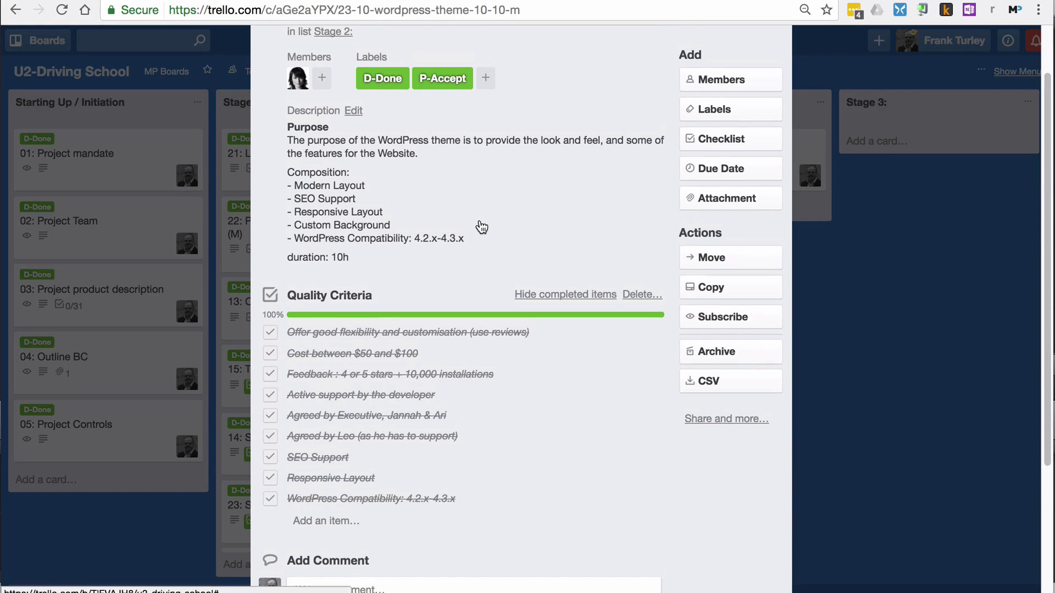
pyautogui.click(714, 119)
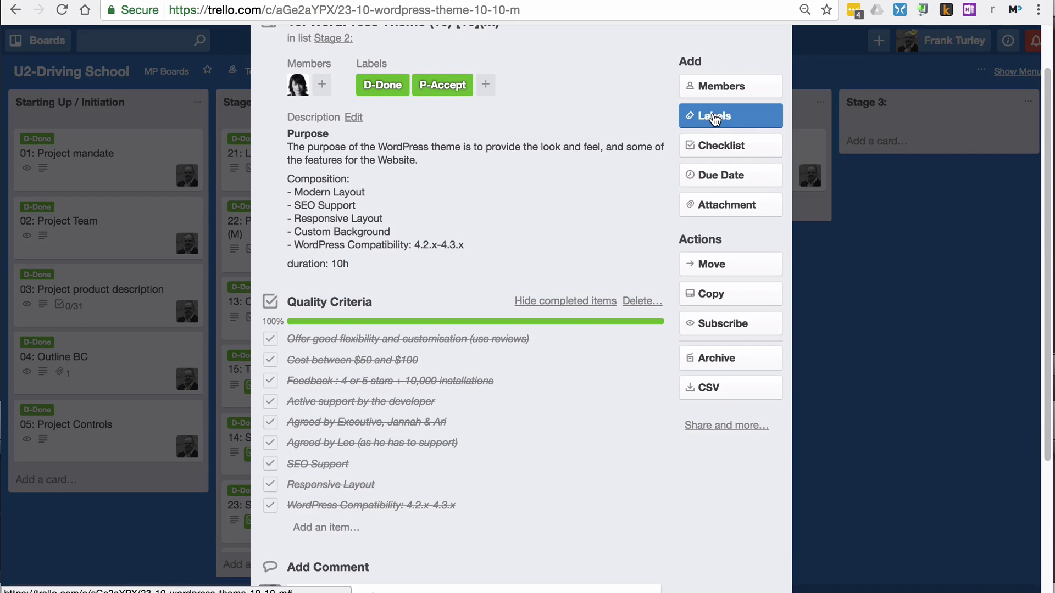
pyautogui.click(751, 122)
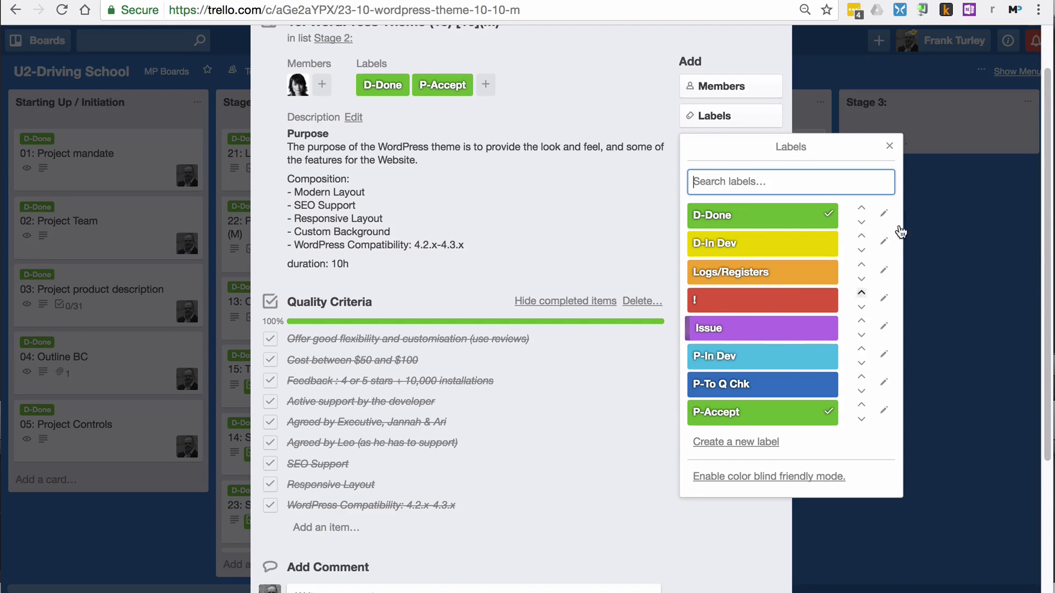
pyautogui.click(890, 145)
pyautogui.scroll(2, 586, 259)
pyautogui.scroll(1, 585, 259)
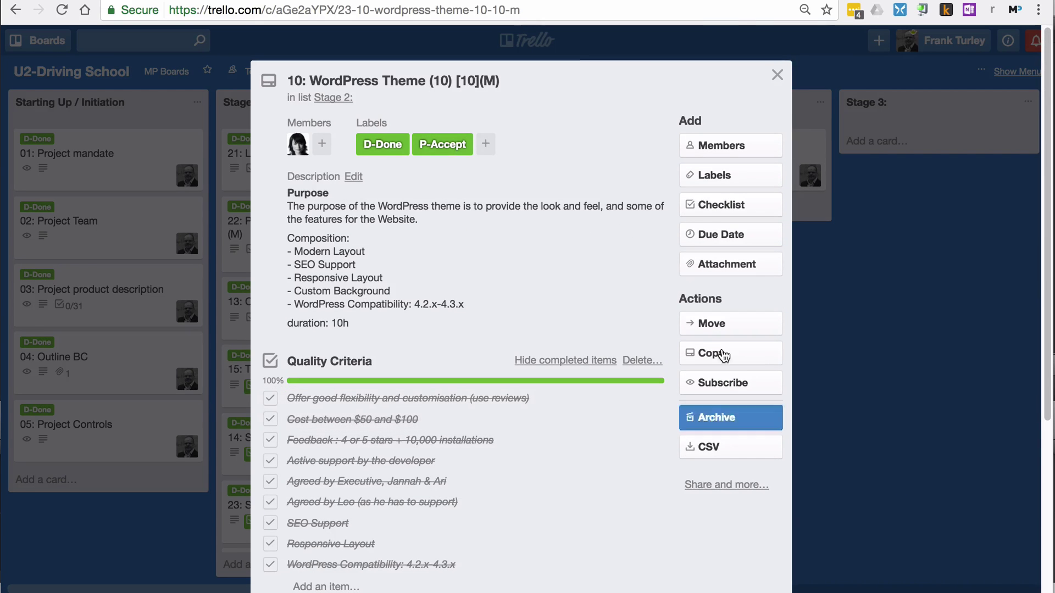
pyautogui.click(777, 75)
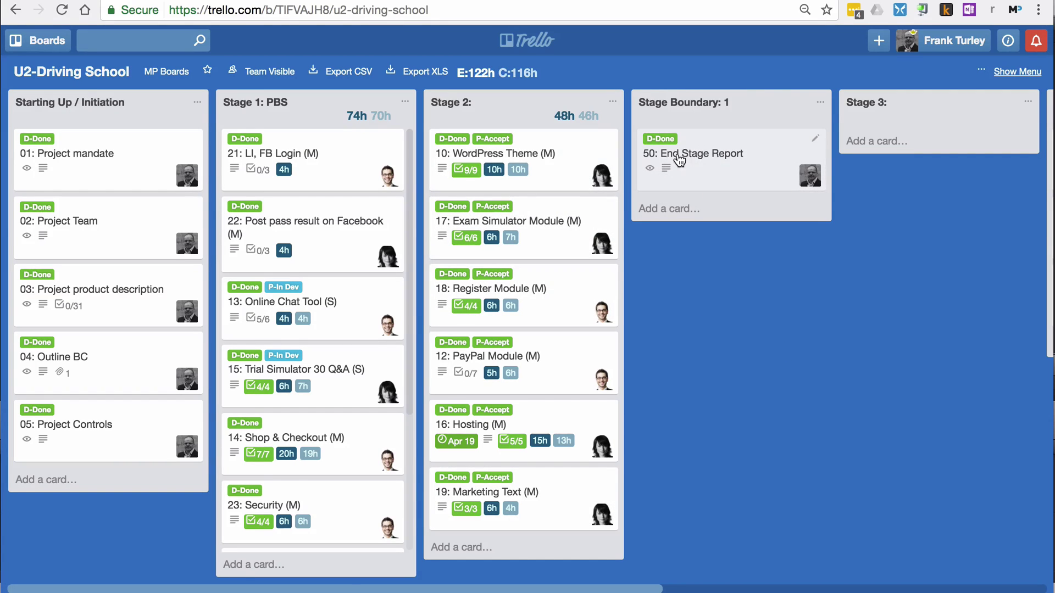
pyautogui.click(711, 159)
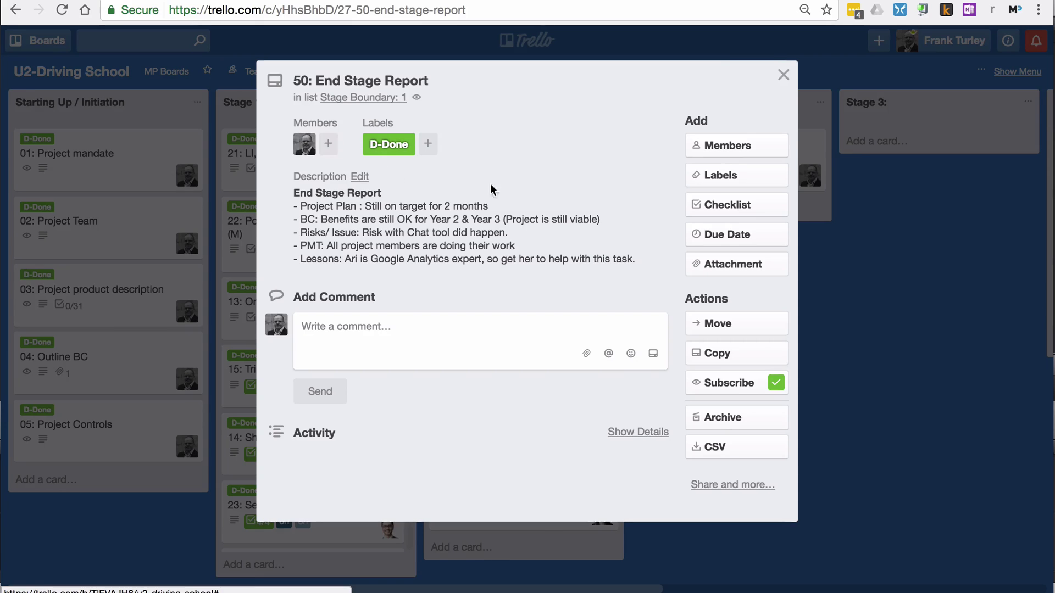
pyautogui.click(782, 76)
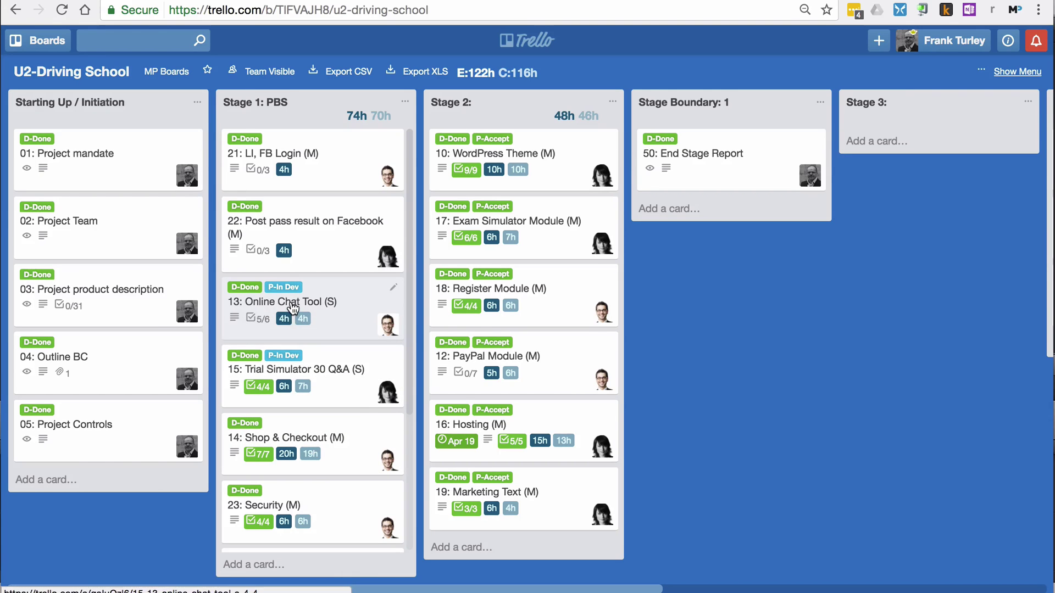
pyautogui.moveTo(291, 317); pyautogui.dragTo(890, 176)
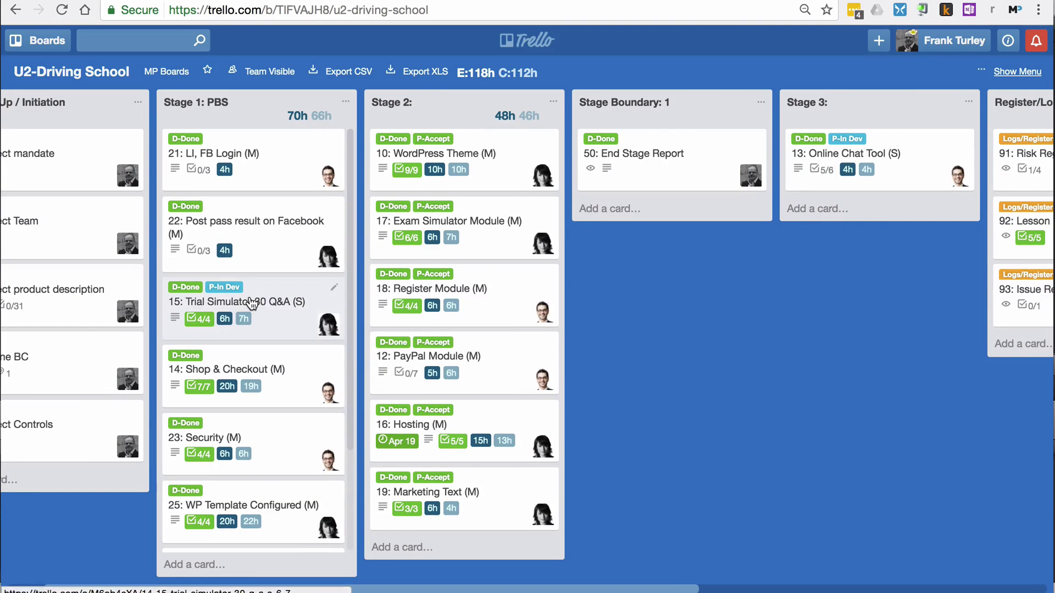
# Step: Move cards 15, 14, 25, 23, 20 and 24 from Stage 1: PBS into Stage 3
pyautogui.moveTo(278, 302); pyautogui.dragTo(874, 236)
pyautogui.moveTo(247, 307); pyautogui.dragTo(868, 308)
pyautogui.moveTo(341, 351); pyautogui.dragTo(803, 363)
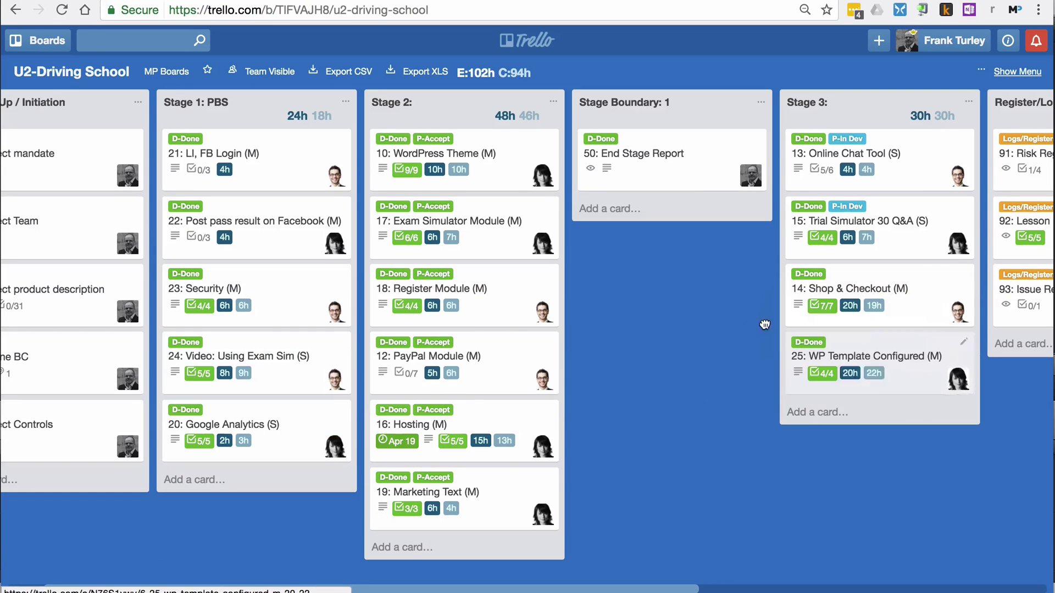
pyautogui.moveTo(198, 310); pyautogui.dragTo(836, 437)
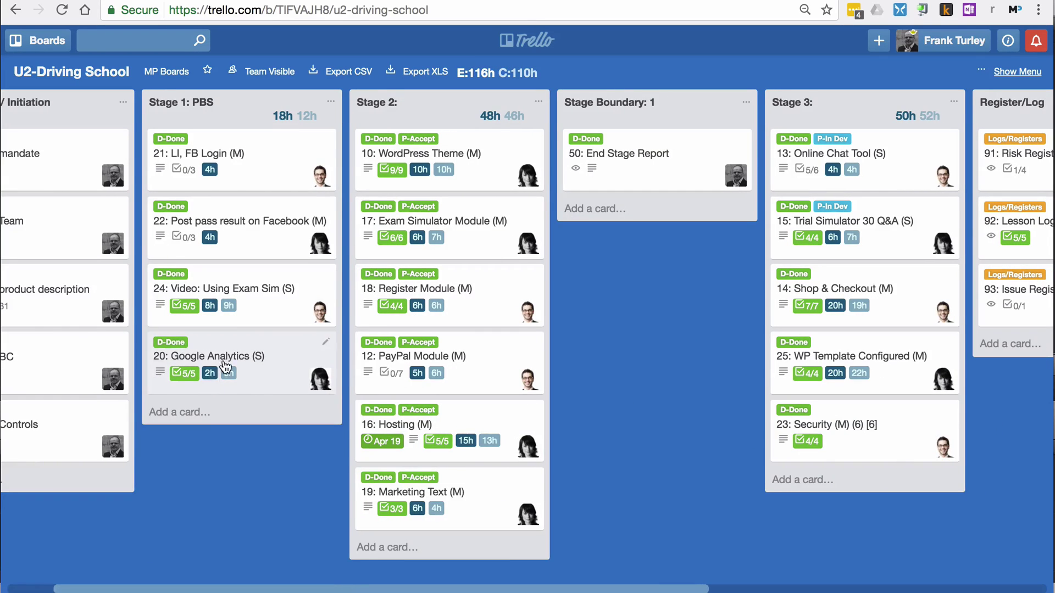
pyautogui.moveTo(247, 366); pyautogui.dragTo(824, 491)
pyautogui.moveTo(308, 313); pyautogui.dragTo(928, 544)
pyautogui.scroll(2, 912, 181)
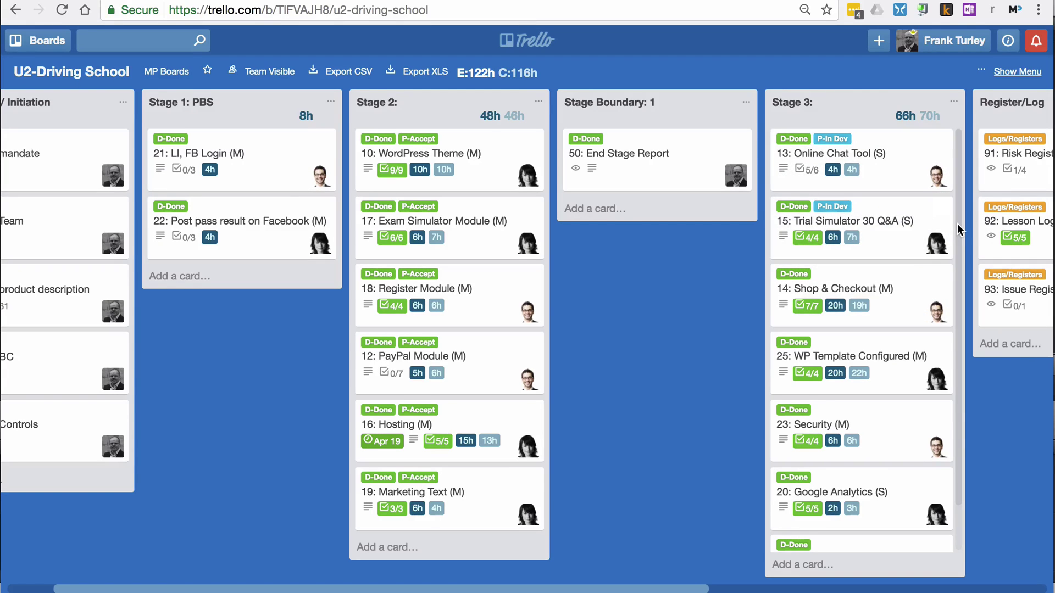
pyautogui.click(868, 162)
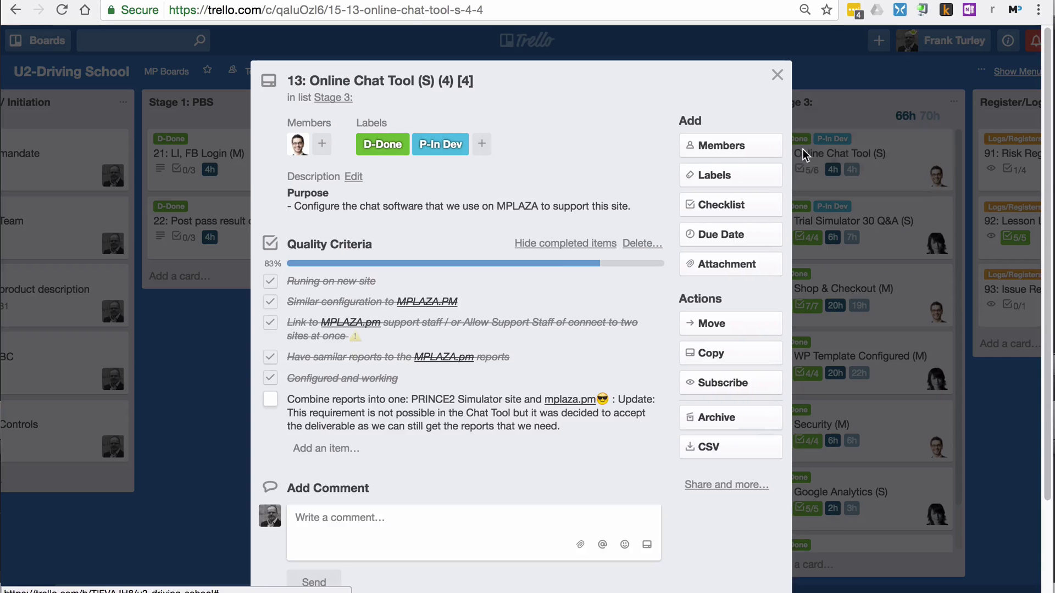
pyautogui.click(736, 174)
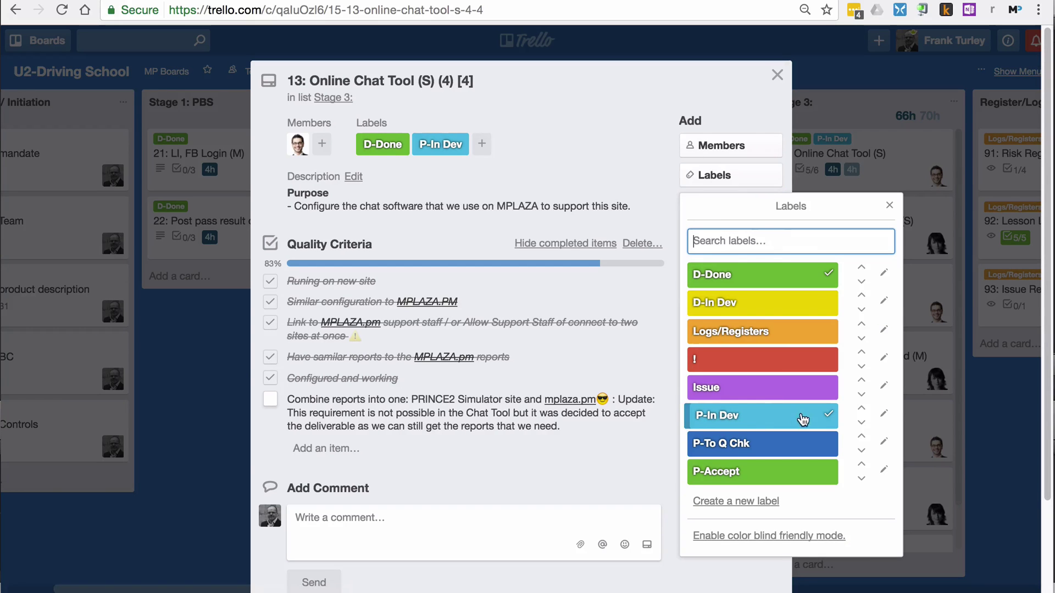
pyautogui.click(889, 205)
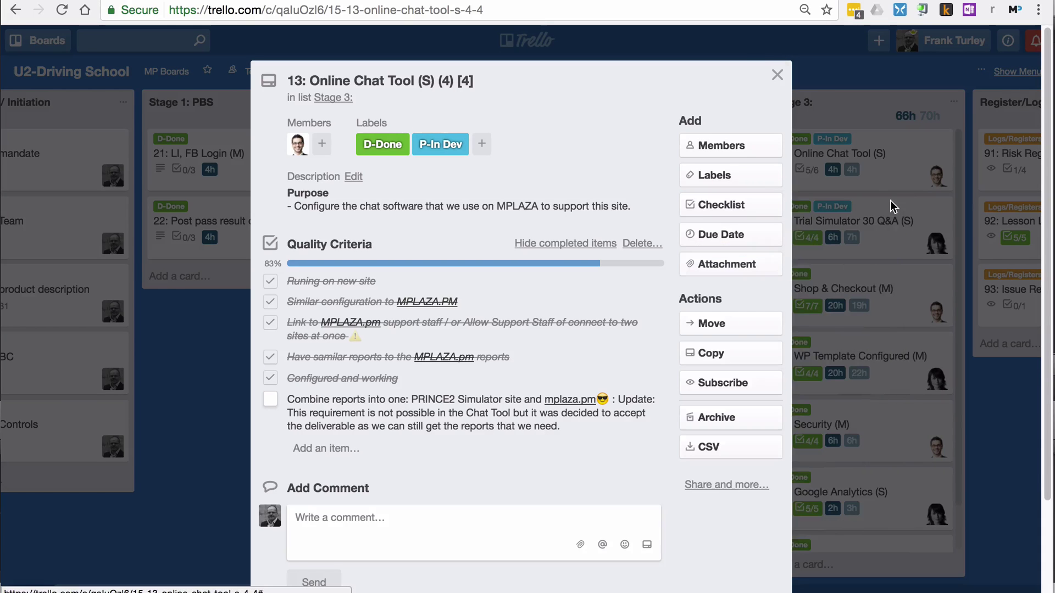
pyautogui.click(776, 73)
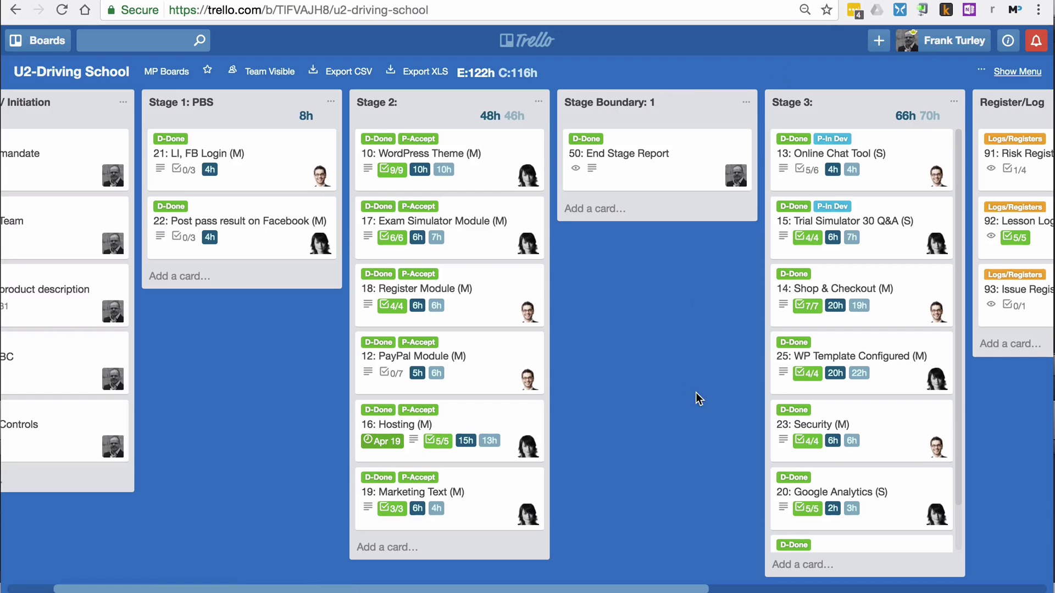
pyautogui.moveTo(674, 590); pyautogui.dragTo(764, 588)
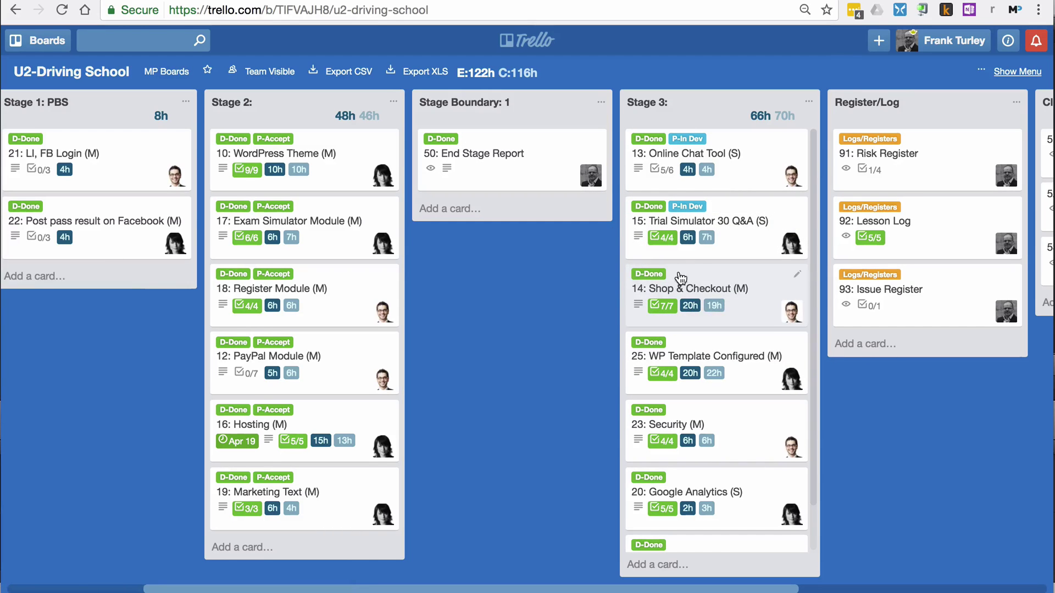
# Step: Scroll right to review the 91 Risk Register card, then scroll the board back left
pyautogui.moveTo(757, 588); pyautogui.dragTo(867, 588)
pyautogui.hscroll(-10, 748, 508)
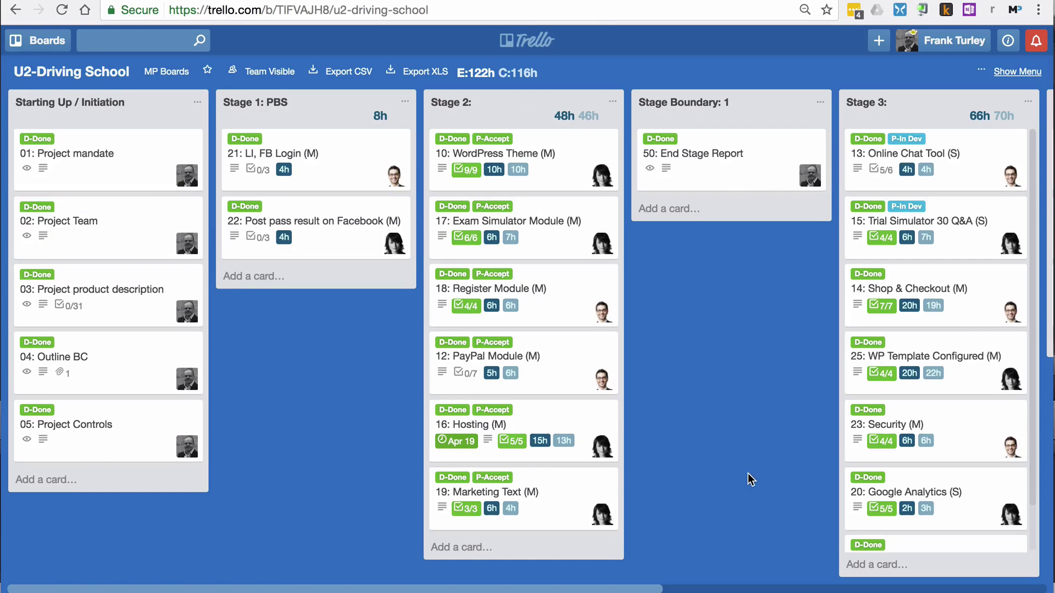
pyautogui.moveTo(647, 588); pyautogui.dragTo(835, 588)
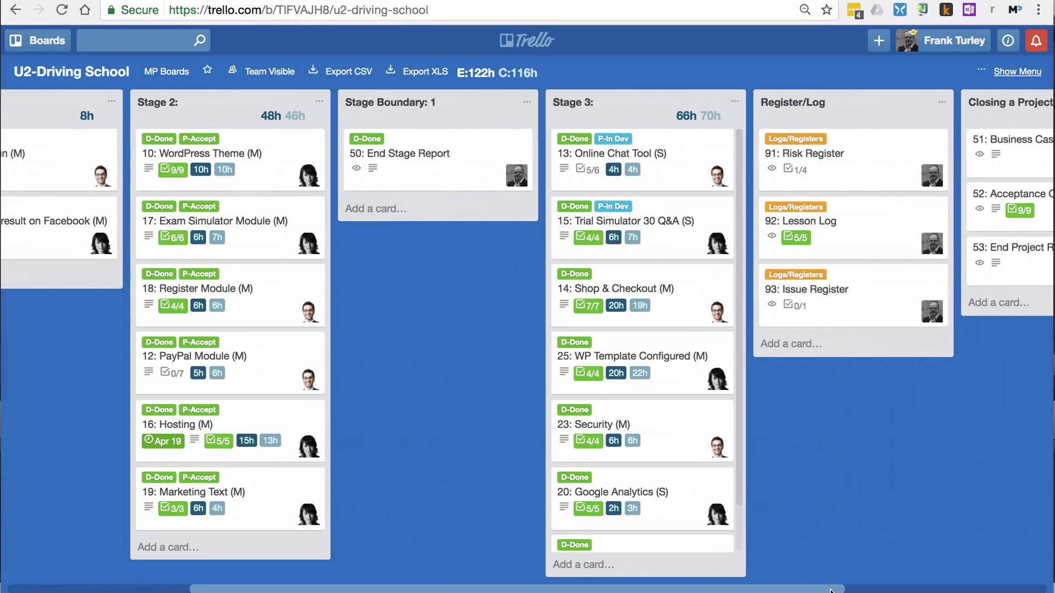
pyautogui.click(830, 157)
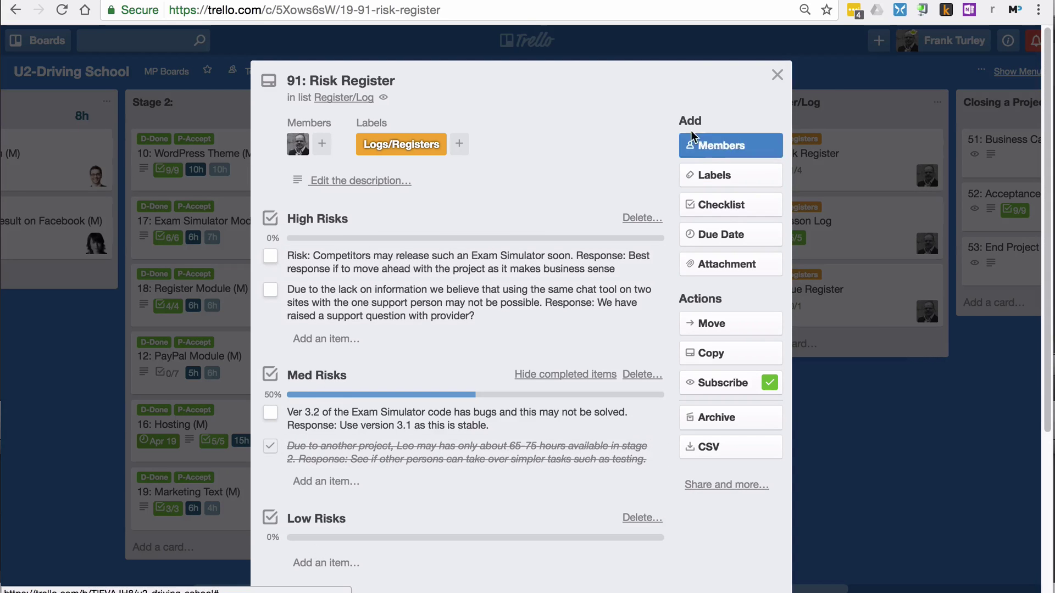
pyautogui.click(777, 75)
pyautogui.moveTo(689, 588); pyautogui.dragTo(504, 588)
# Step: Open the 04: Outline BC card's spreadsheet and switch to the BC-S1 Business Case sheet
pyautogui.click(69, 360)
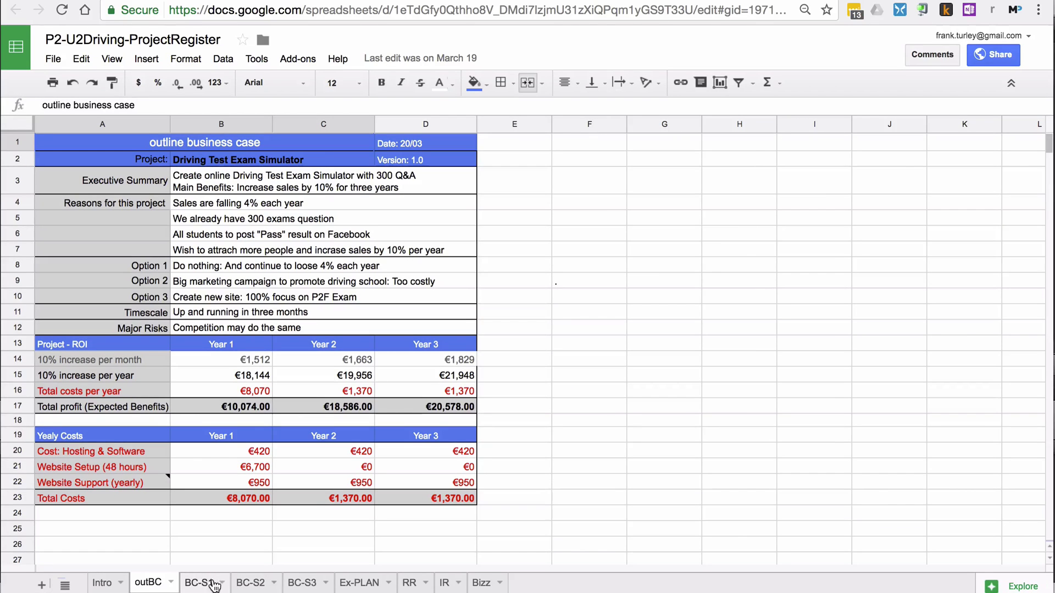
pyautogui.click(207, 585)
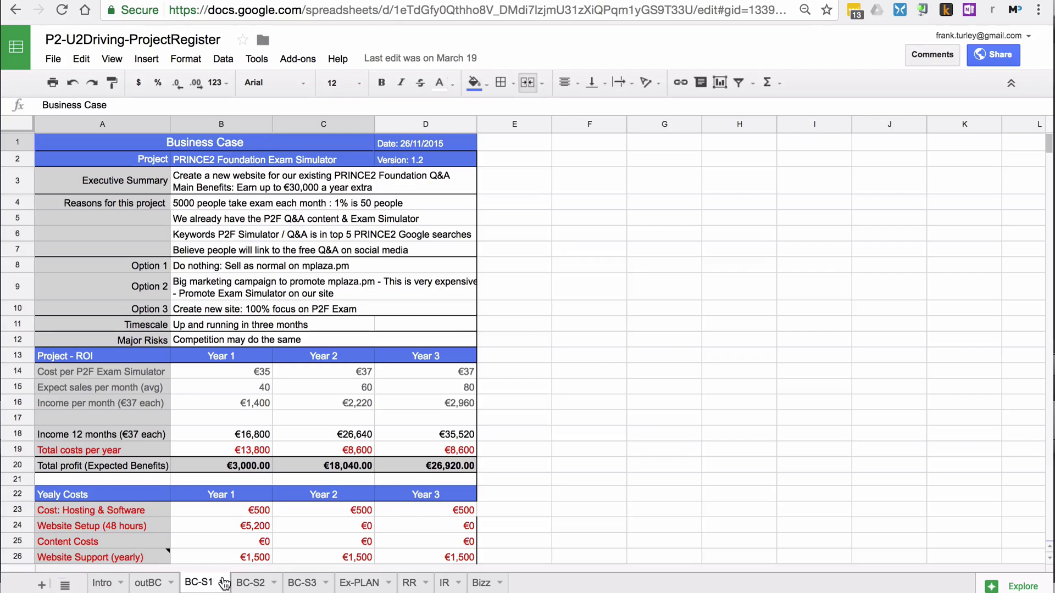
# Step: Return to the outBC sheet, then close the Outline BC card back to the board
pyautogui.click(155, 584)
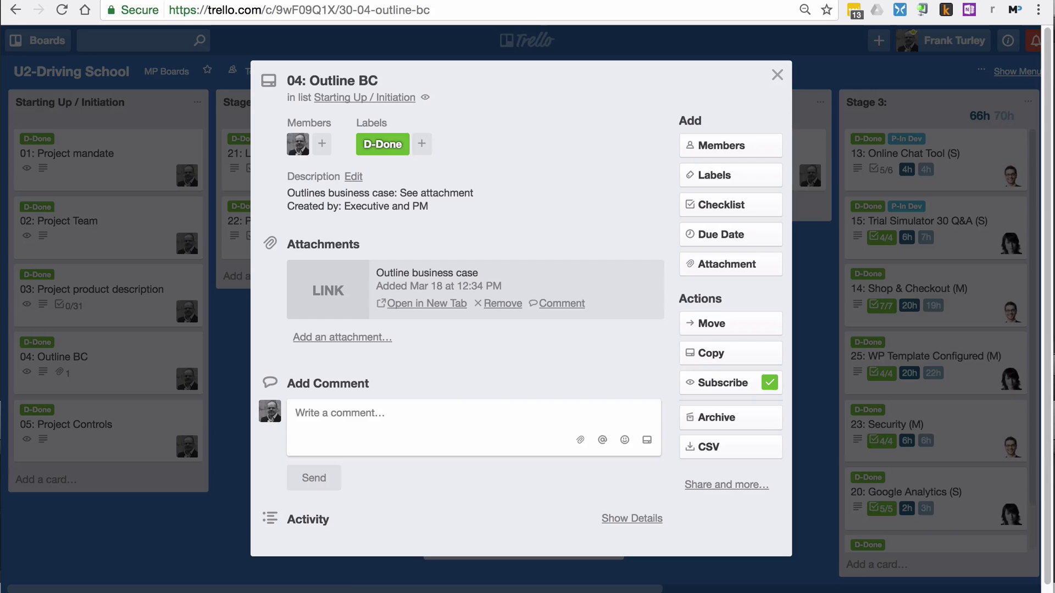
pyautogui.click(777, 74)
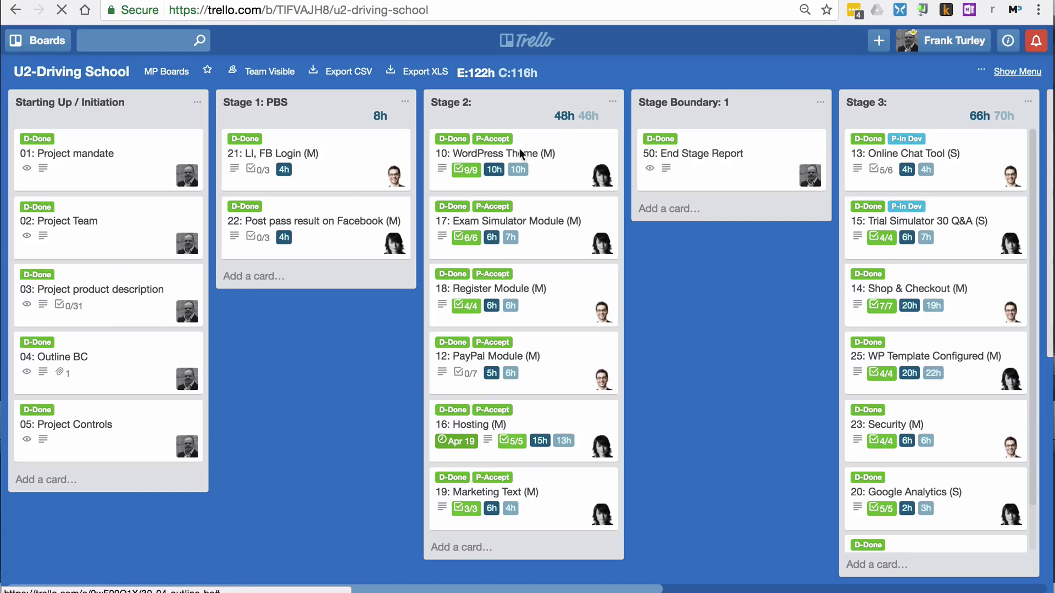
pyautogui.moveTo(530, 588); pyautogui.dragTo(330, 104)
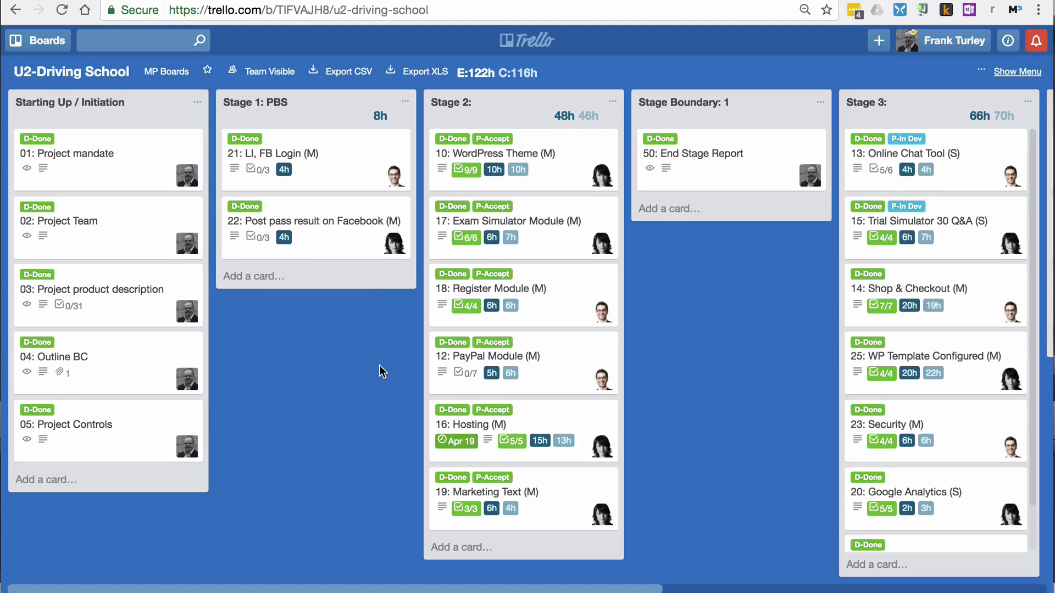
# Step: Review the exported U2-Driving sheet in Excel (115h consumed, 122h estimated), then return to Trello
pyautogui.click(362, 76)
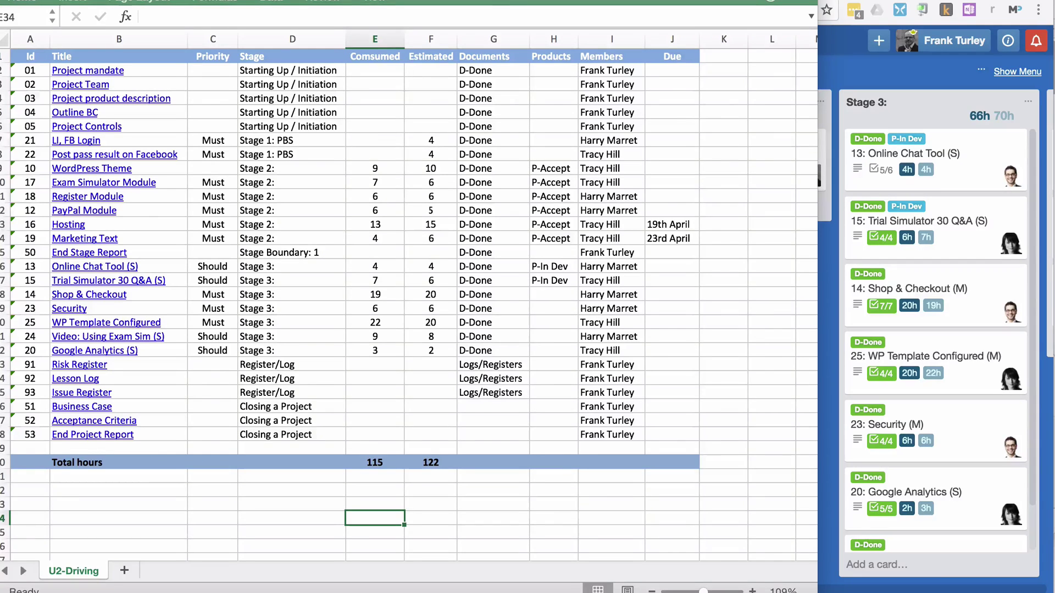
pyautogui.hscroll(2, 385, 86)
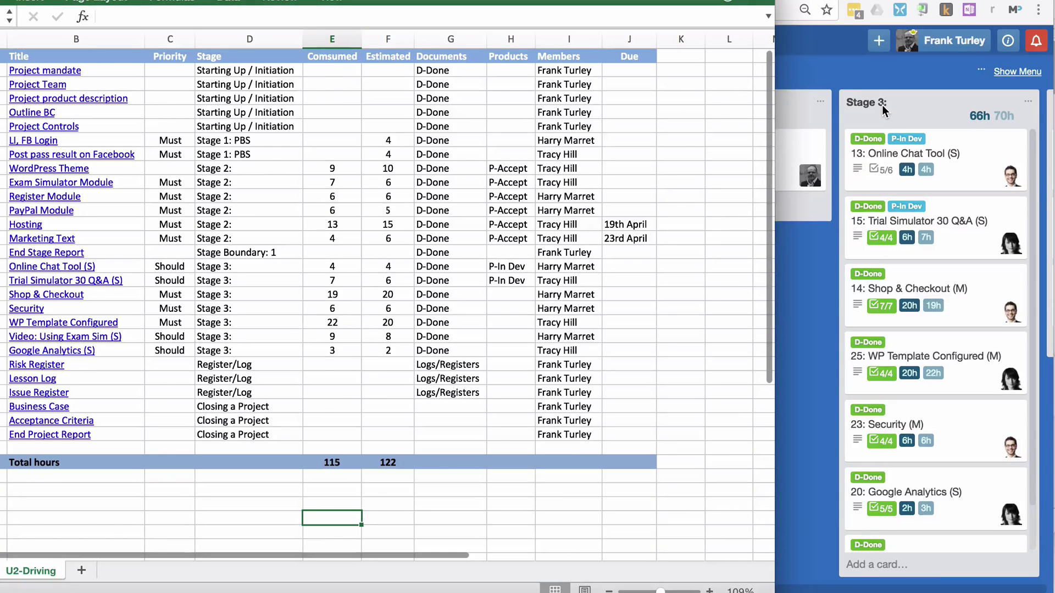
pyautogui.press('super+Tab')
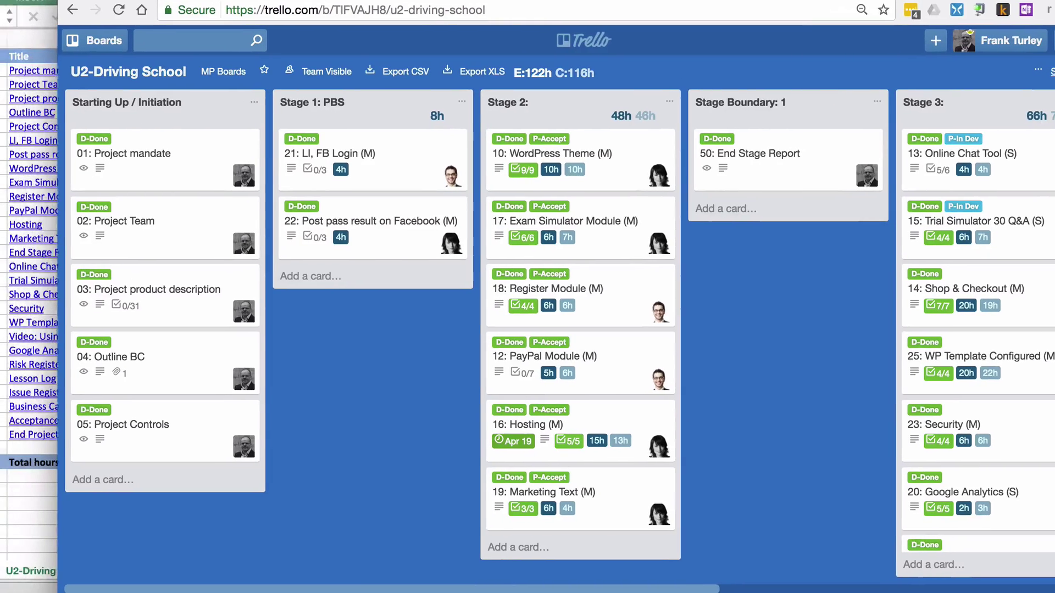
pyautogui.click(39, 33)
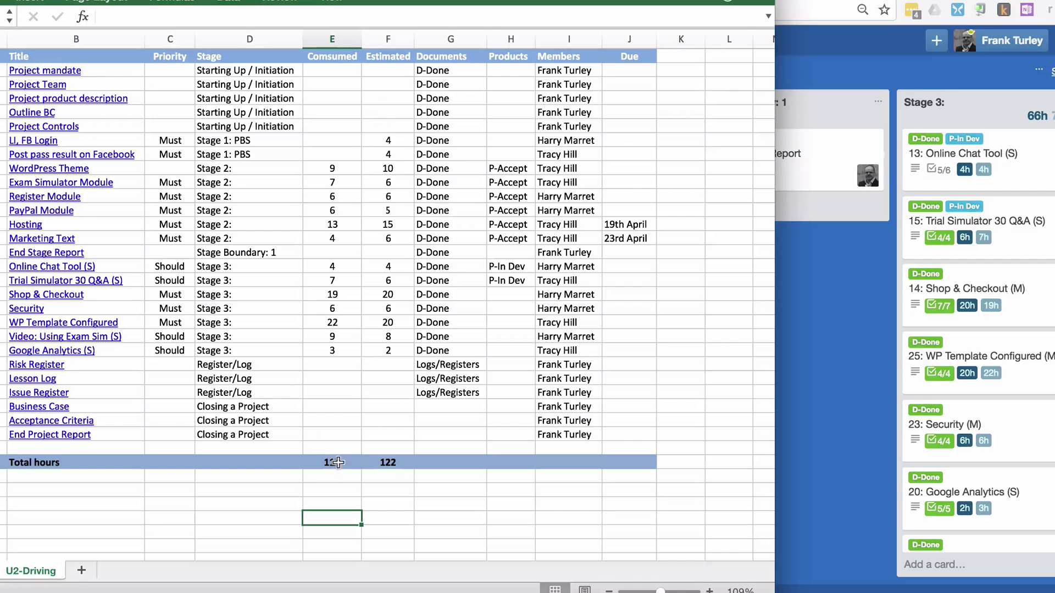
pyautogui.click(454, 378)
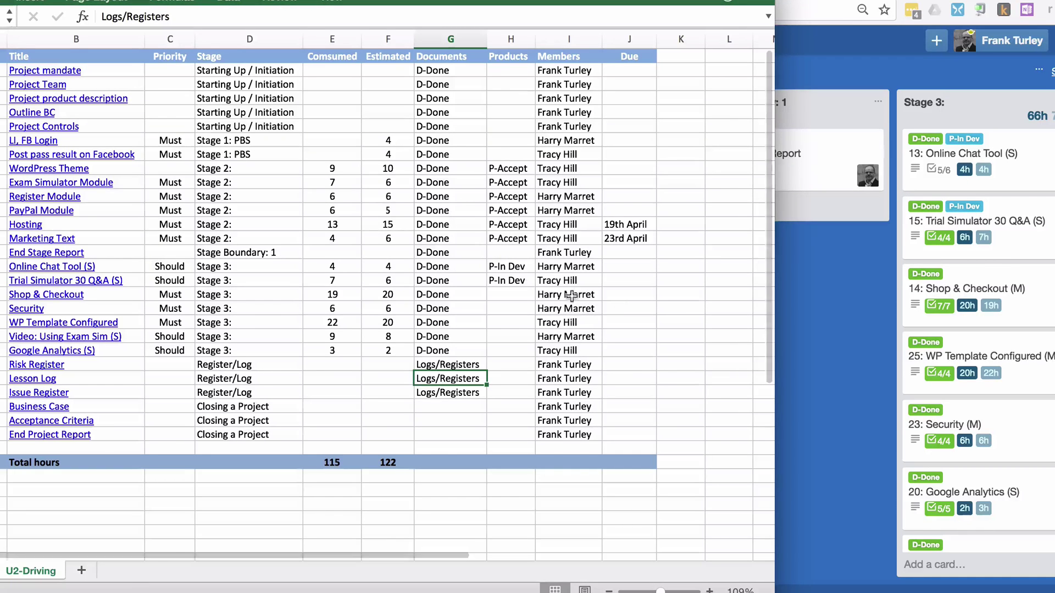
pyautogui.click(837, 318)
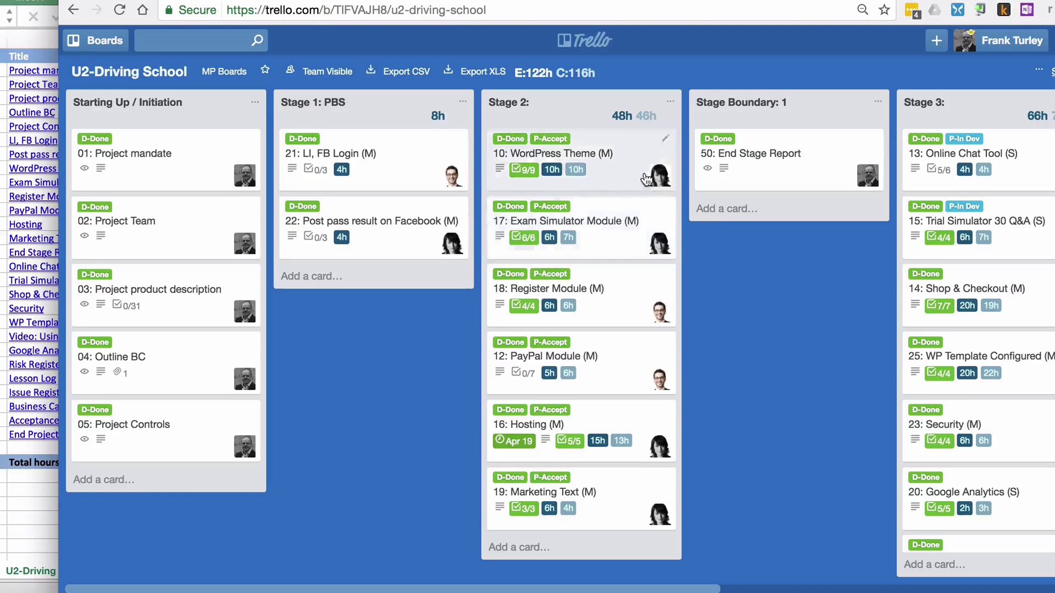
pyautogui.click(31, 495)
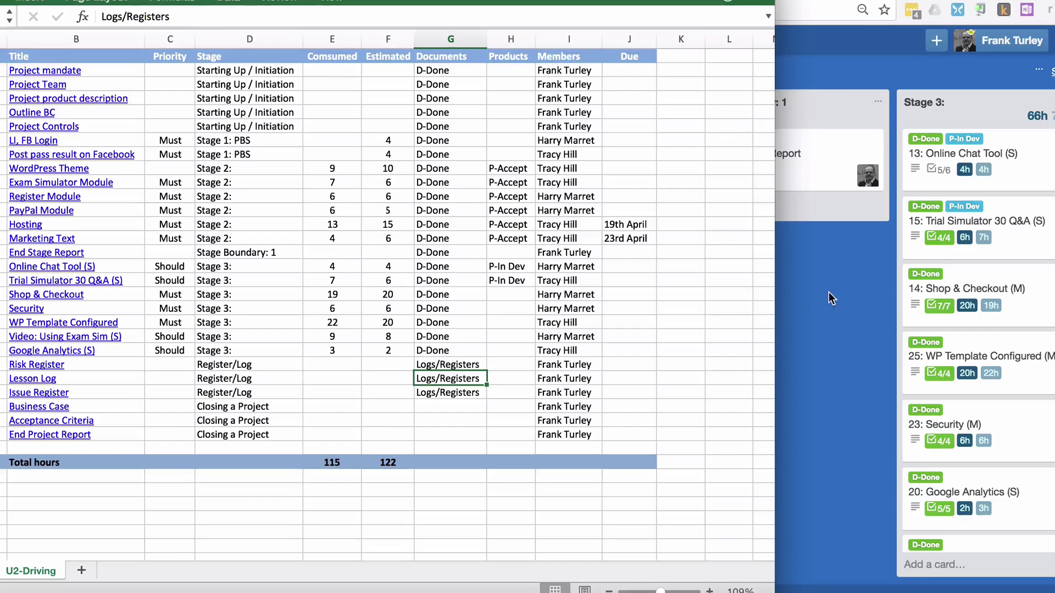
pyautogui.moveTo(834, 306); pyautogui.dragTo(789, 489)
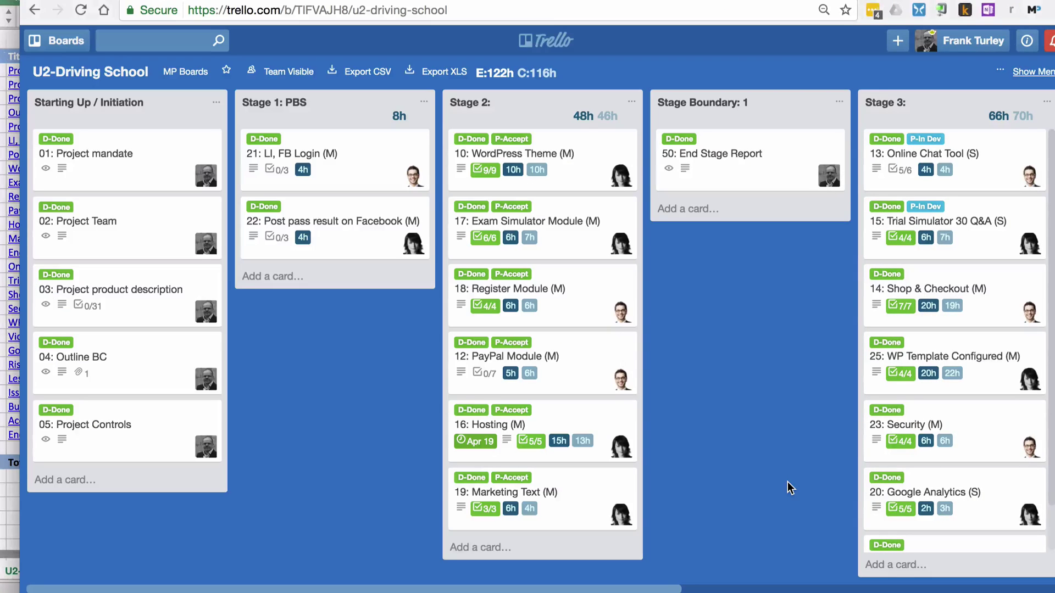